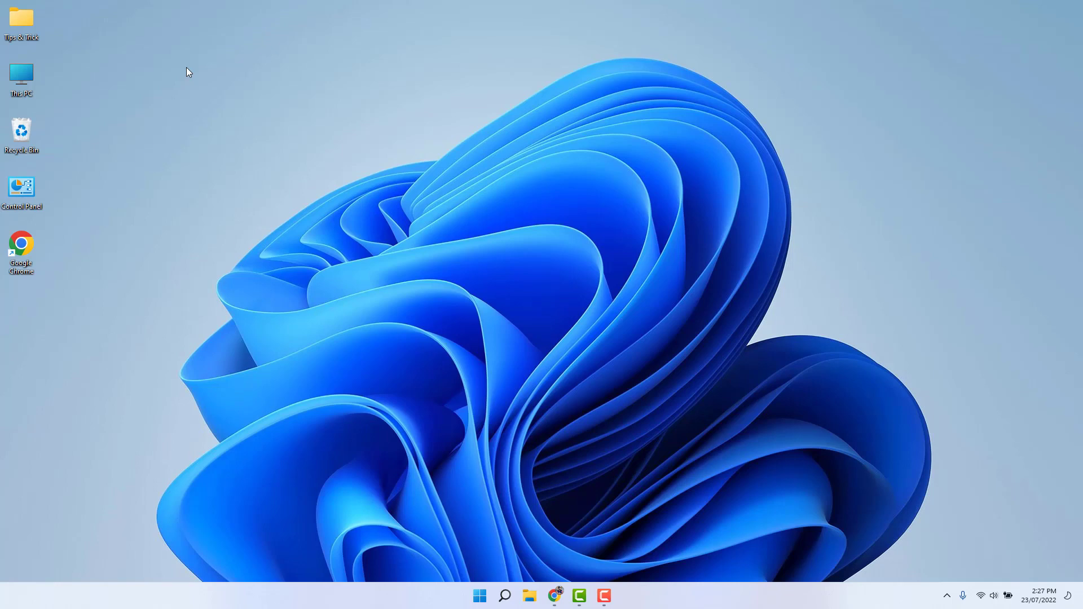
Step: Open Windows Settings from the Start right-click menu and go to Privacy & security
right_click(479, 596)
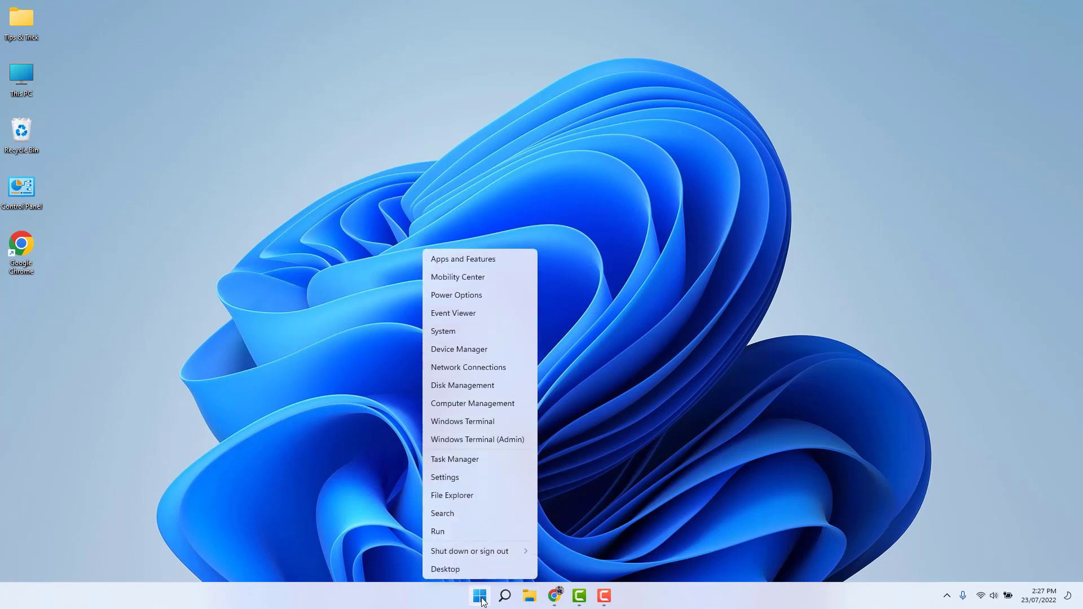
left_click(473, 479)
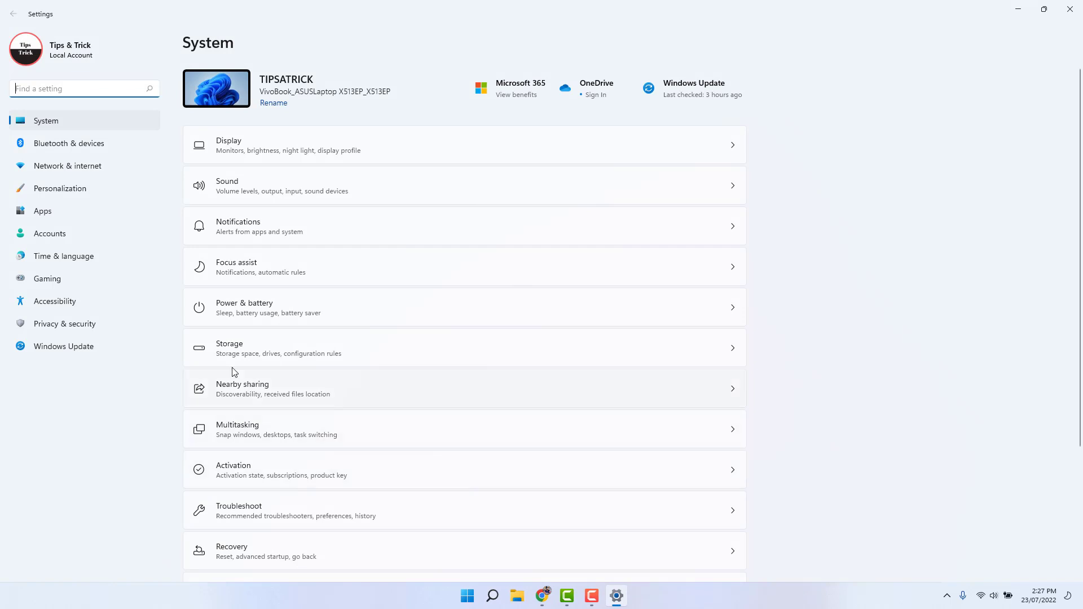
left_click(95, 335)
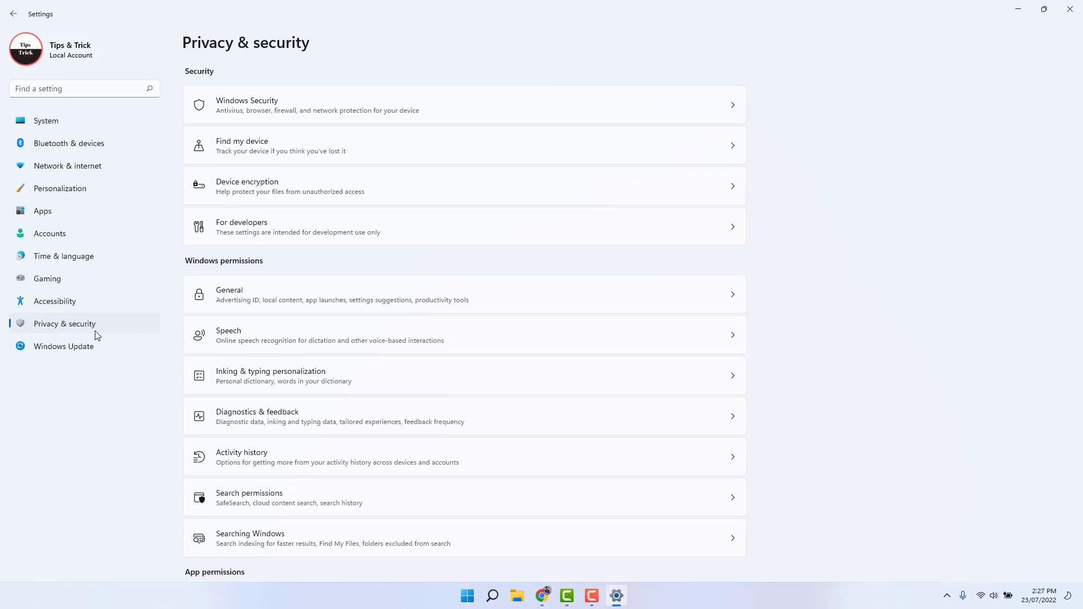
Step: On the For developers page, switch Developer Mode on and accept the warning with Yes
left_click(265, 227)
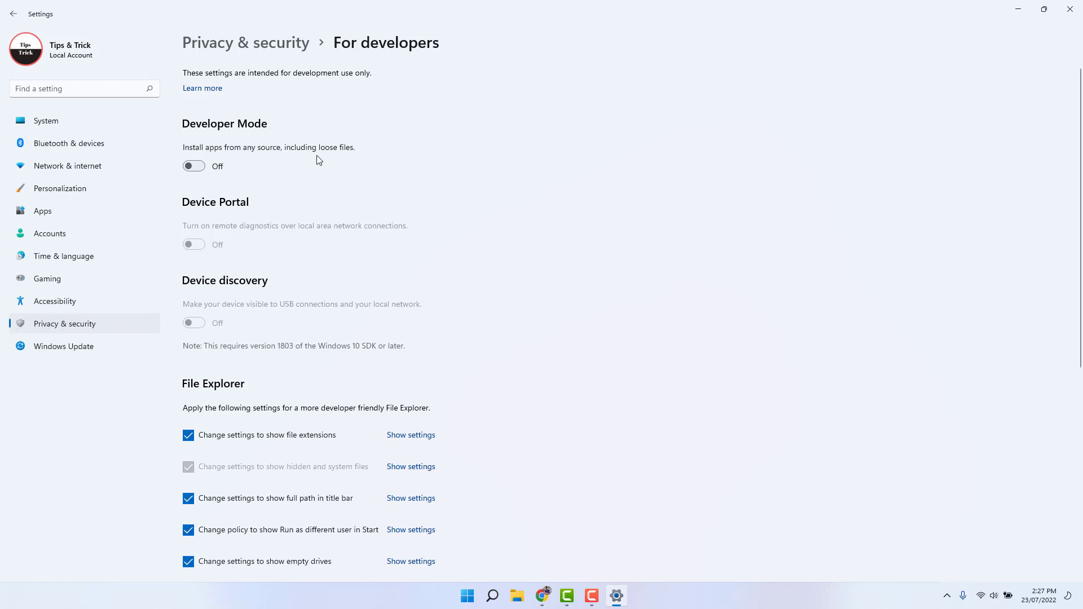
left_click(201, 165)
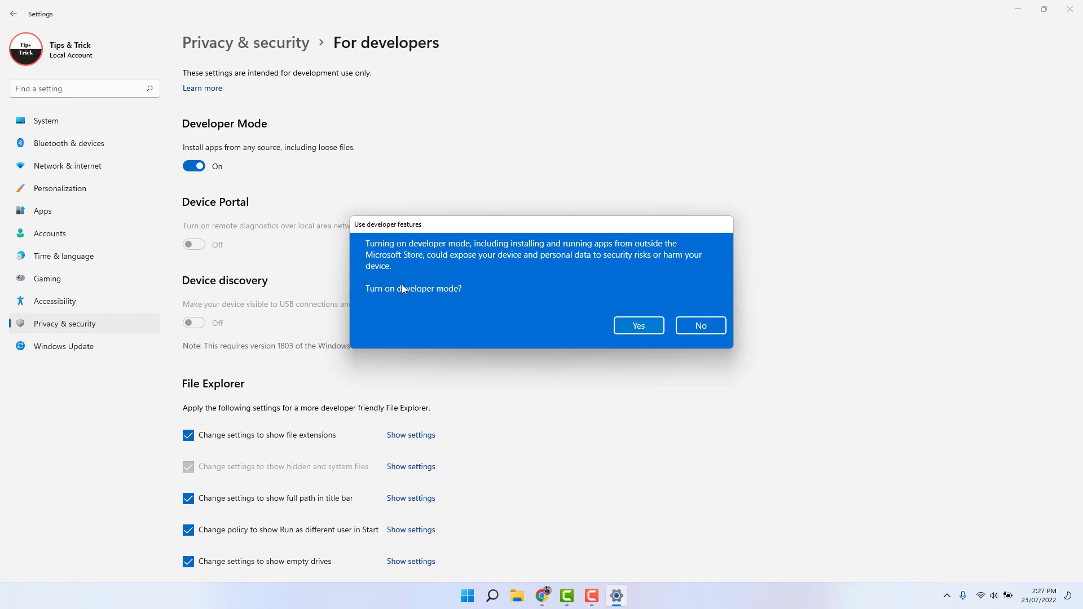
left_click(635, 328)
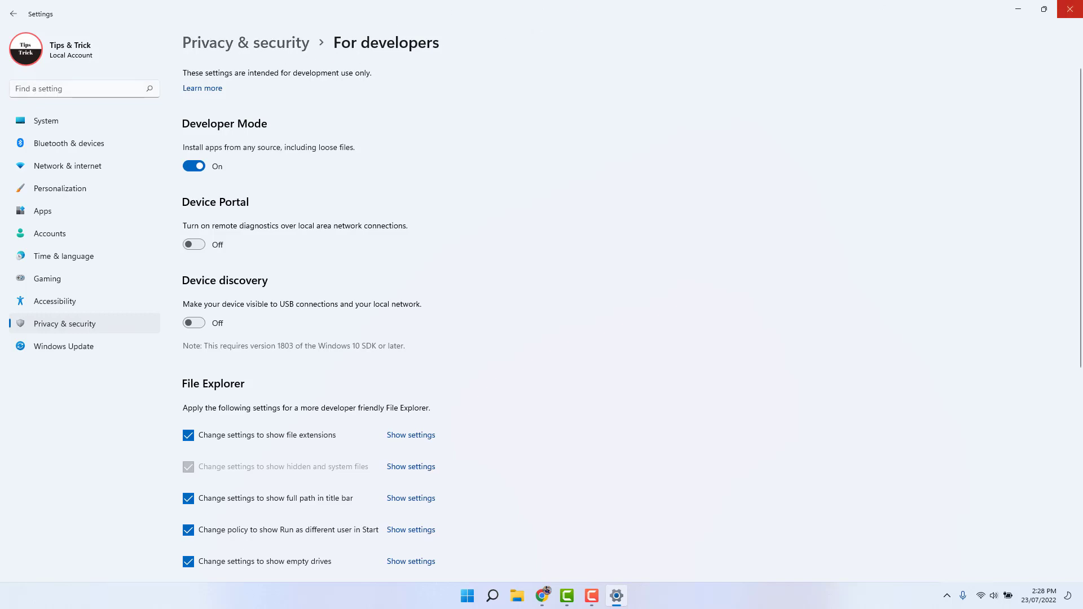
Step: Close the Settings window and refresh the desktop twice from its right-click menu
left_click(1070, 8)
right_click(464, 94)
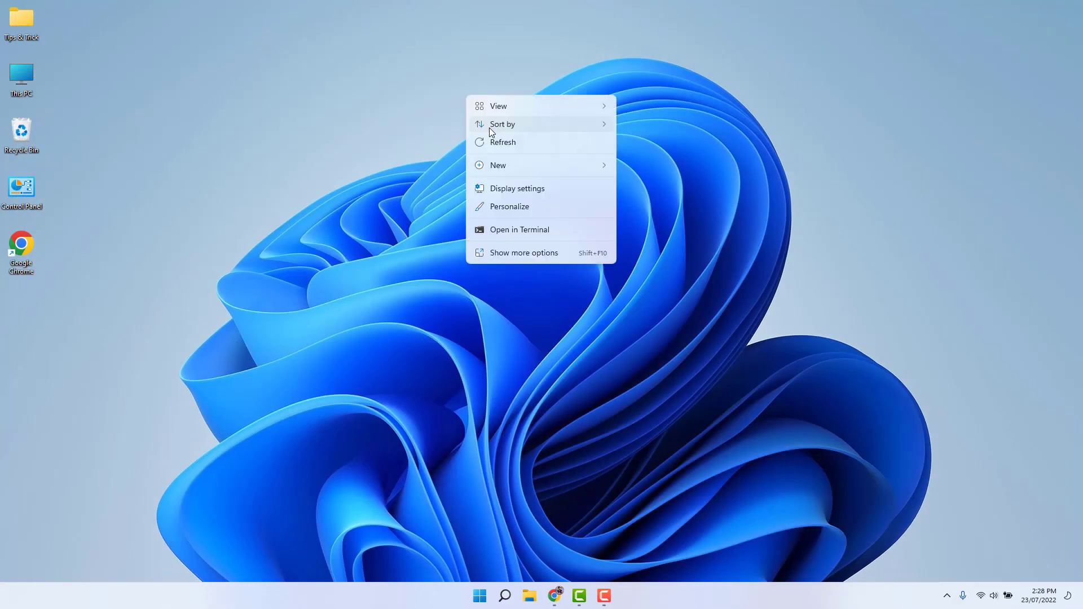
left_click(501, 142)
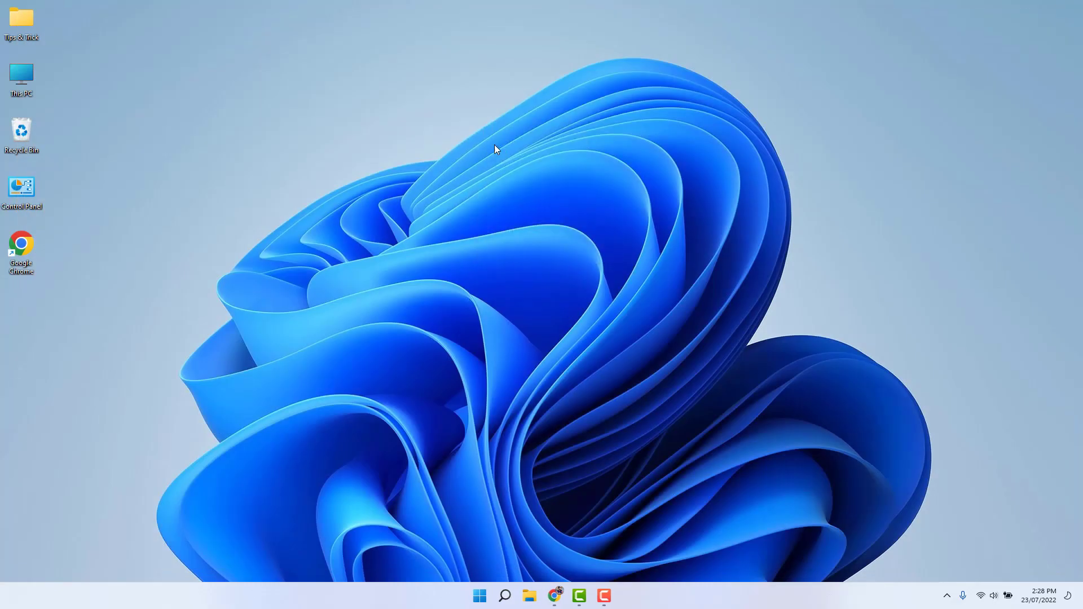
right_click(181, 153)
left_click(227, 197)
Step: Reopen Settings, go to Privacy & security > For developers, and turn Developer Mode off
right_click(482, 595)
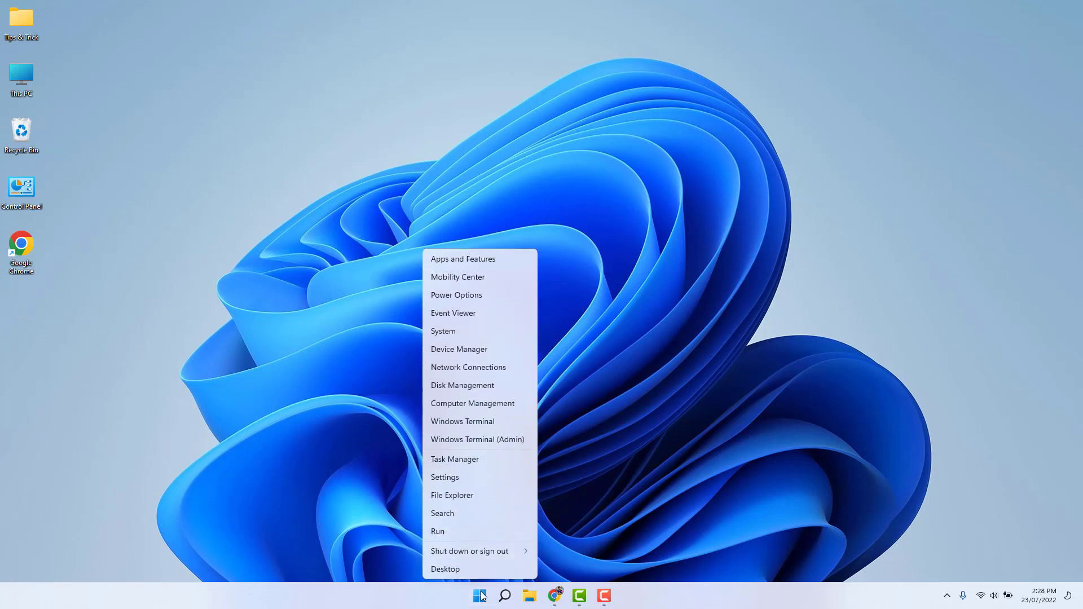
left_click(461, 475)
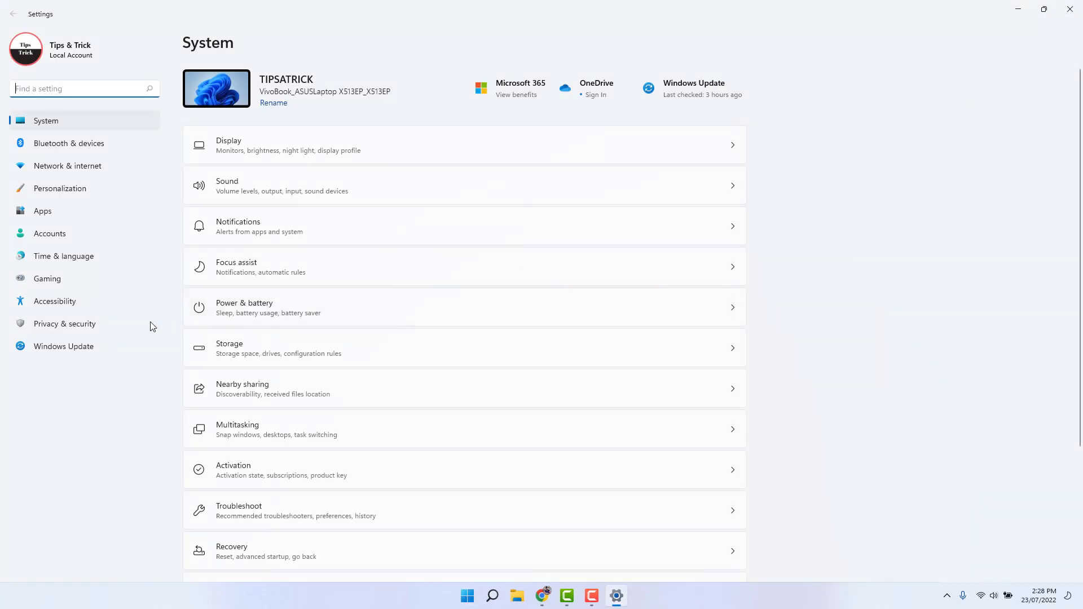
left_click(96, 324)
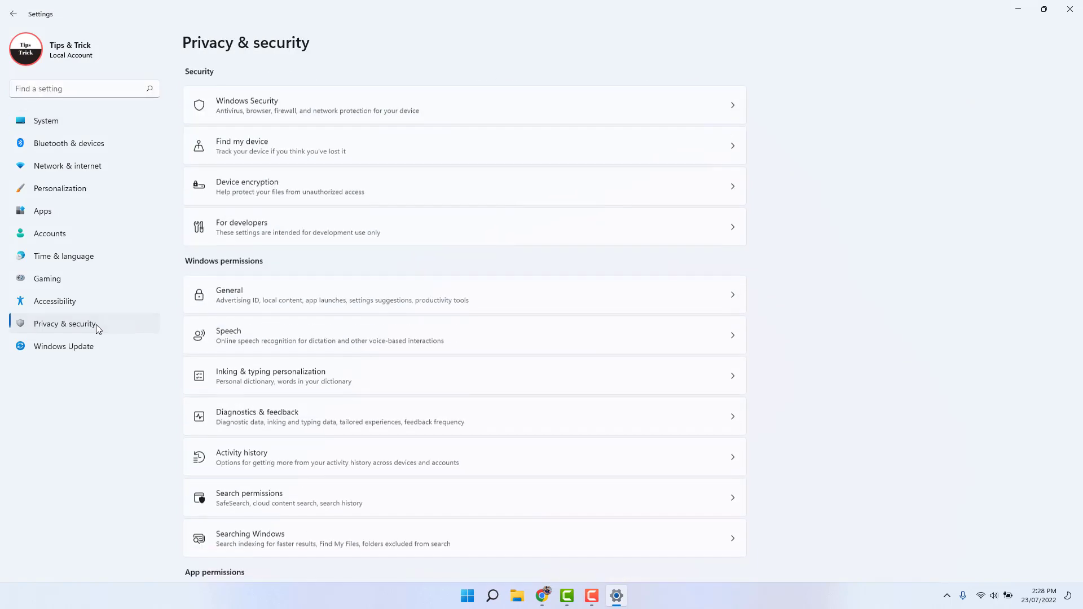
left_click(258, 237)
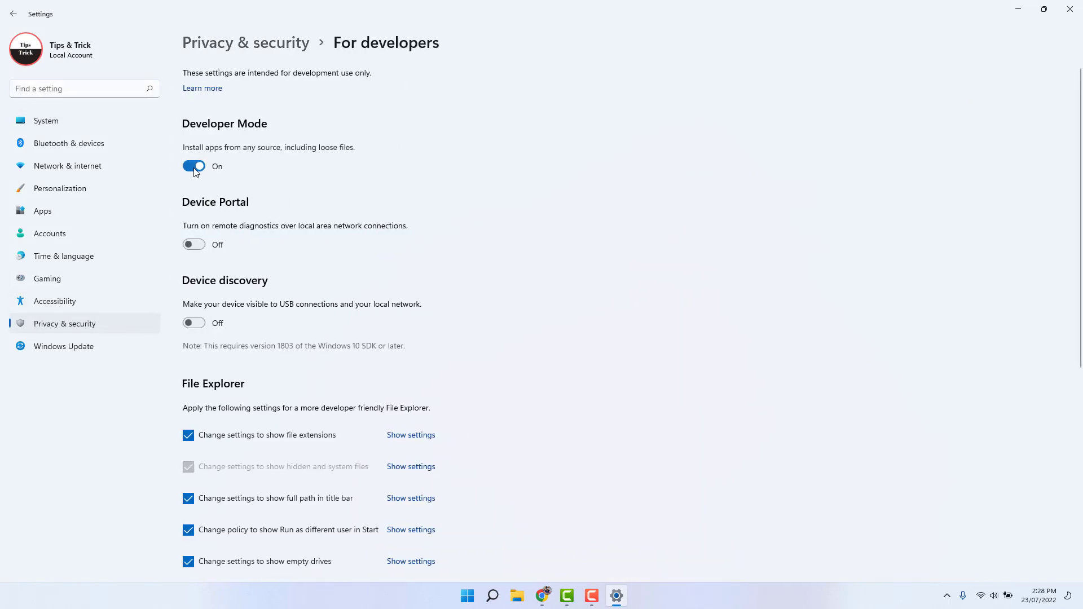
left_click(194, 167)
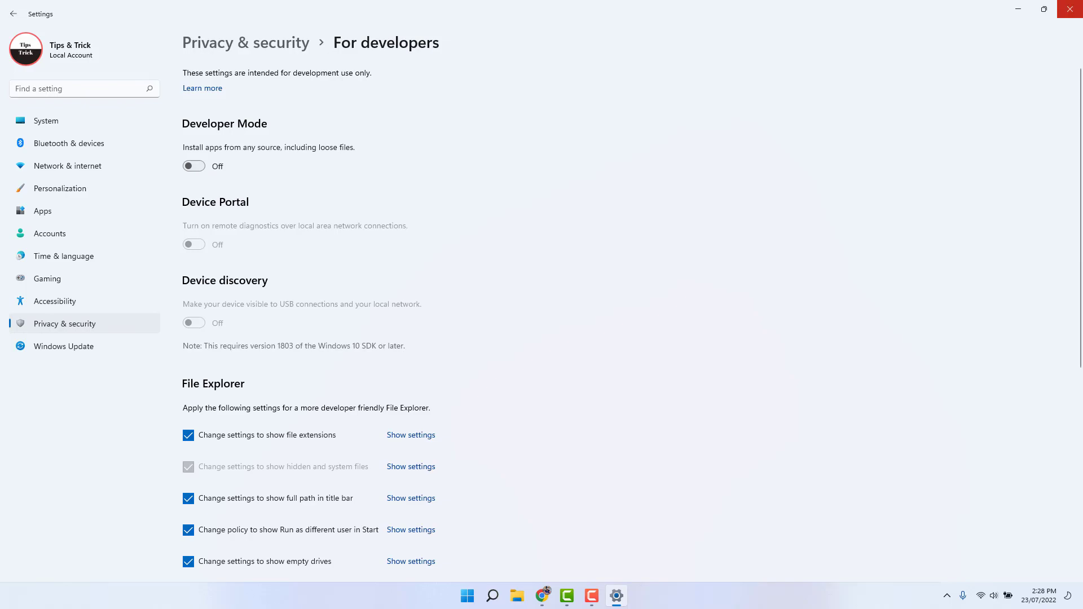
left_click(1070, 8)
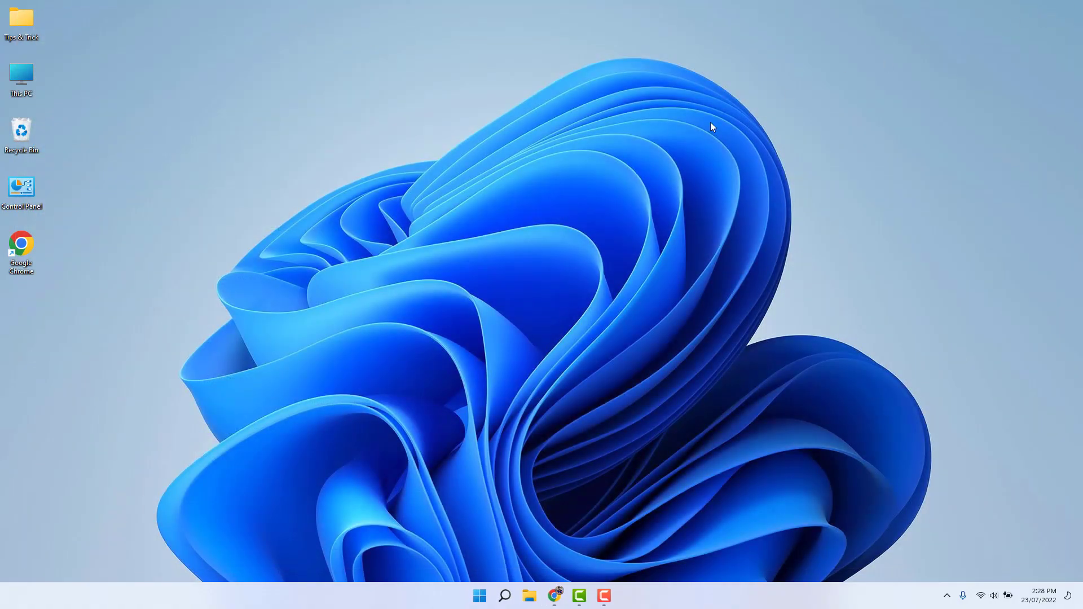
right_click(623, 169)
left_click(658, 194)
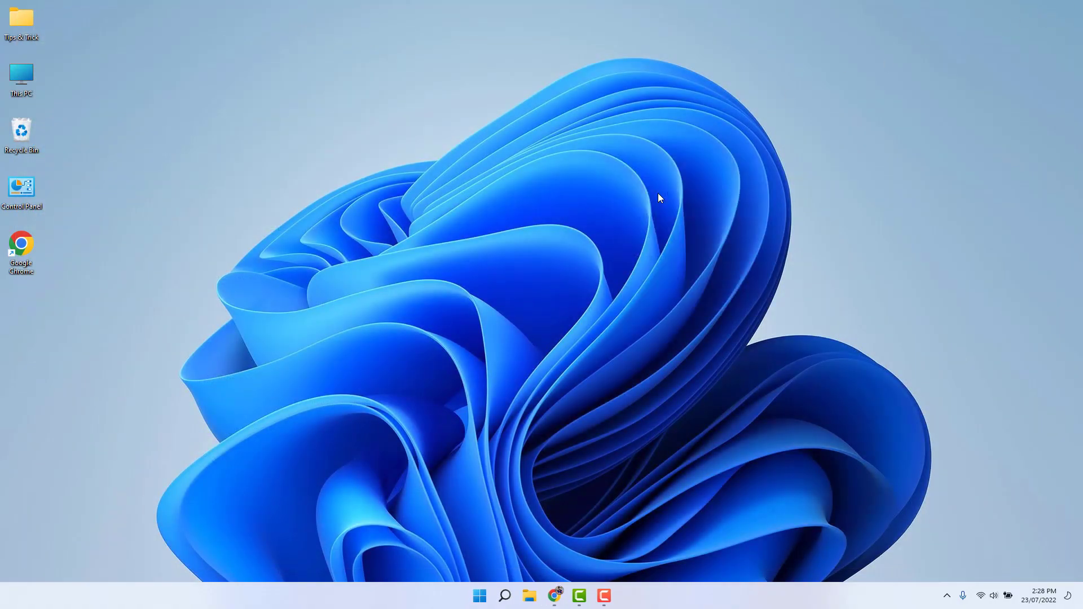